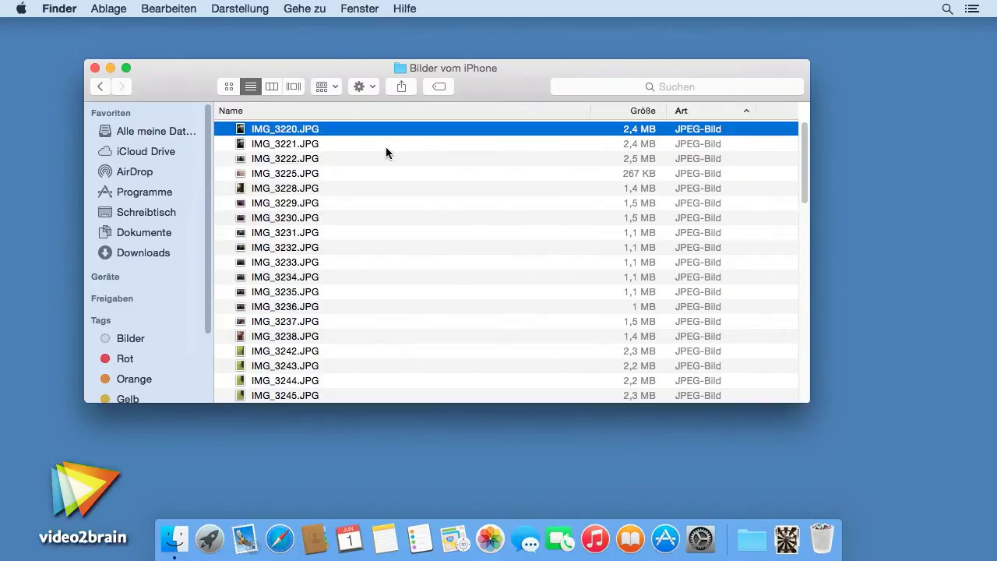
Step: Select the fourteen images from IMG_3220.JPG through IMG_3237.JPG in the Bilder vom iPhone folder
{"action": "left_click", "coordinate": [303, 134]}
{"action": "key", "text": "Tab"}
{"action": "key", "text": "shift+Tab"}
{"action": "key", "text": "shift+Down"}
{"action": "key", "text": "shift+Down"}
{"action": "key", "text": "shift+Down"}
{"action": "key", "text": "shift+Down"}
{"action": "key", "text": "shift+Down"}
{"action": "key", "text": "shift+Down"}
{"action": "key", "text": "shift+Down"}
{"action": "key", "text": "shift+Down"}
{"action": "key", "text": "shift+Down"}
{"action": "key", "text": "shift+Down"}
{"action": "key", "text": "shift+Down"}
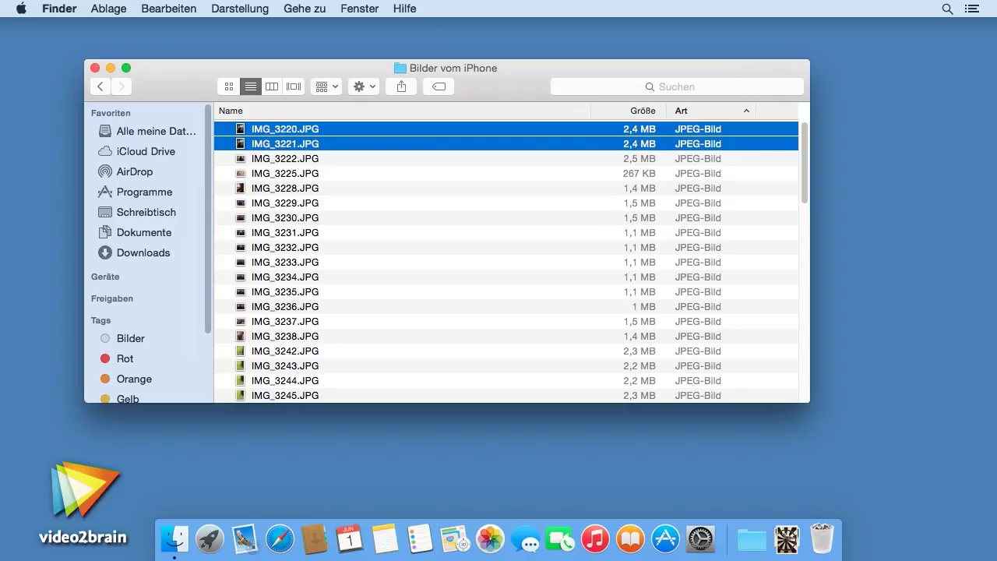
{"action": "key", "text": "shift+Down"}
{"action": "key", "text": "shift+Down"}
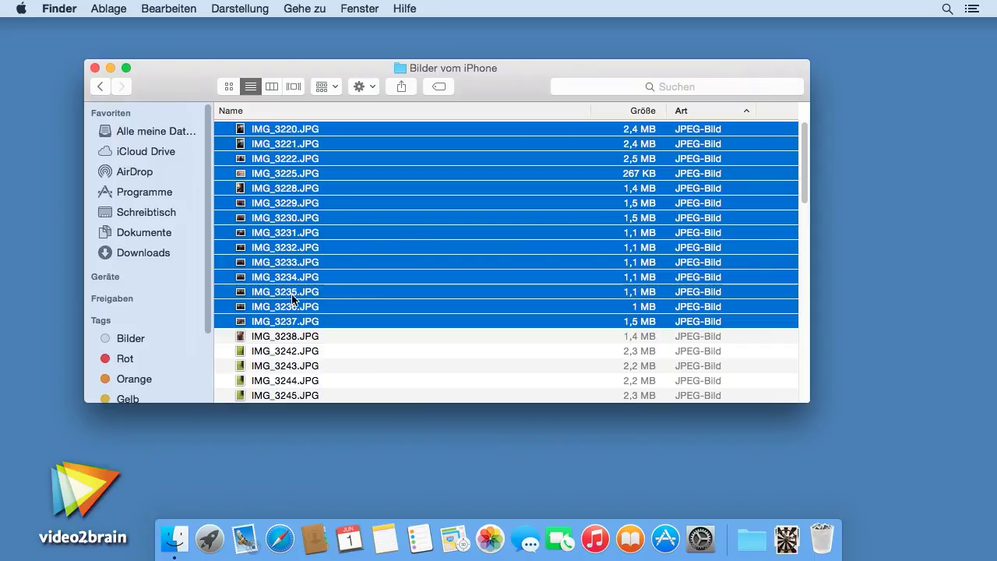
Step: Open batch renaming for the selected images and look at its Text hinzufügen and Format options
{"action": "right_click", "coordinate": [346, 177]}
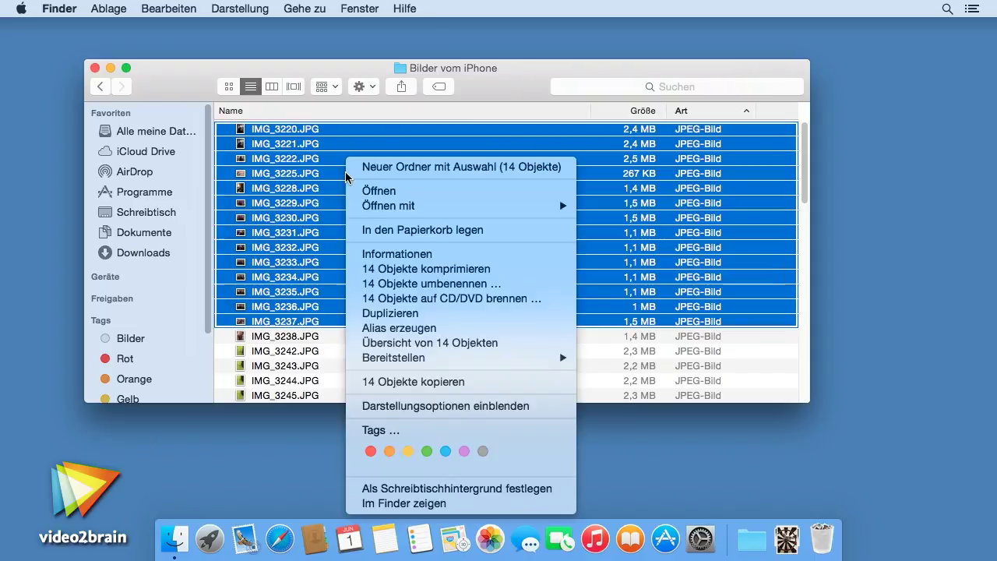
{"action": "left_click", "coordinate": [520, 285]}
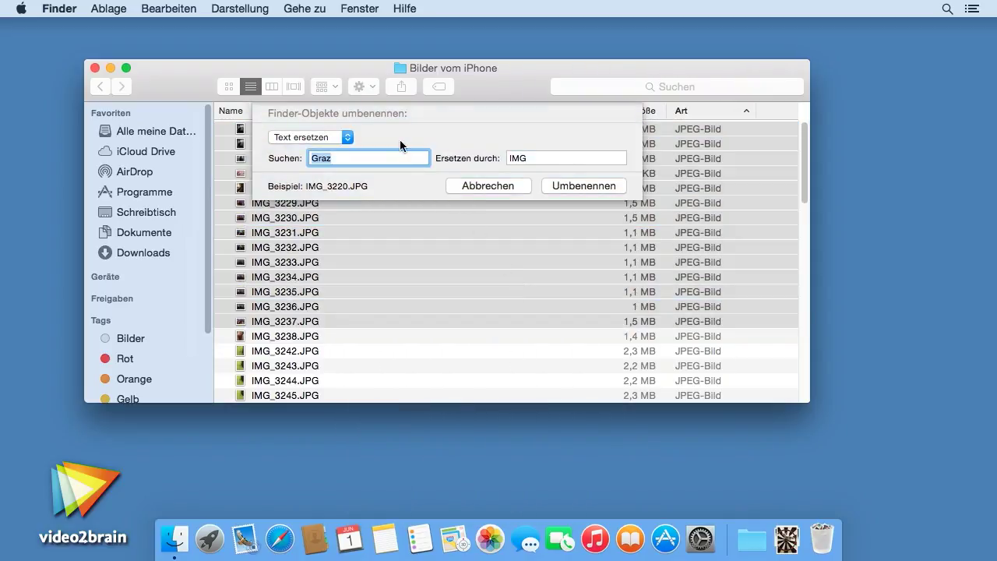
{"action": "left_click", "coordinate": [344, 135]}
{"action": "left_click", "coordinate": [339, 149]}
{"action": "left_click", "coordinate": [347, 137]}
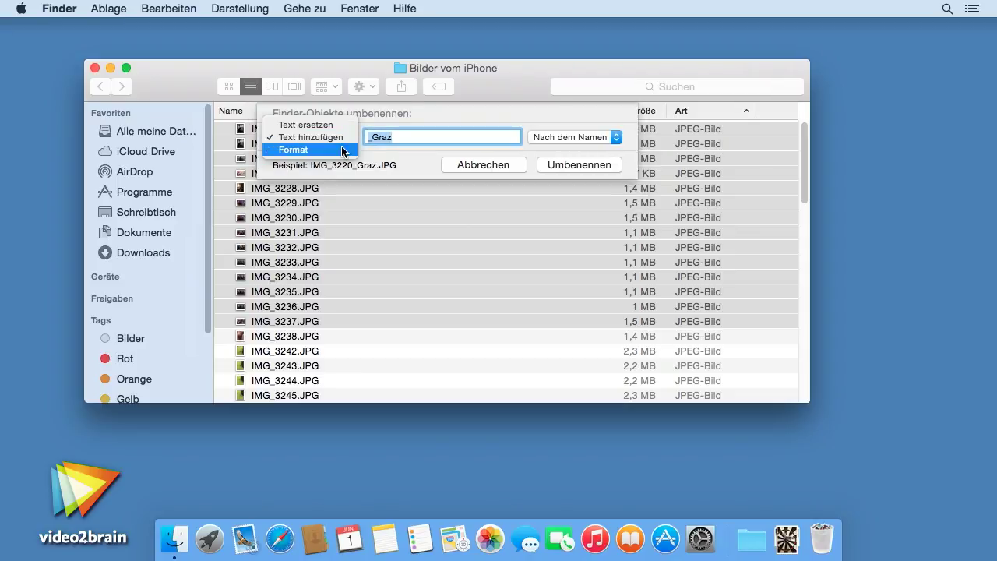
{"action": "left_click", "coordinate": [344, 151]}
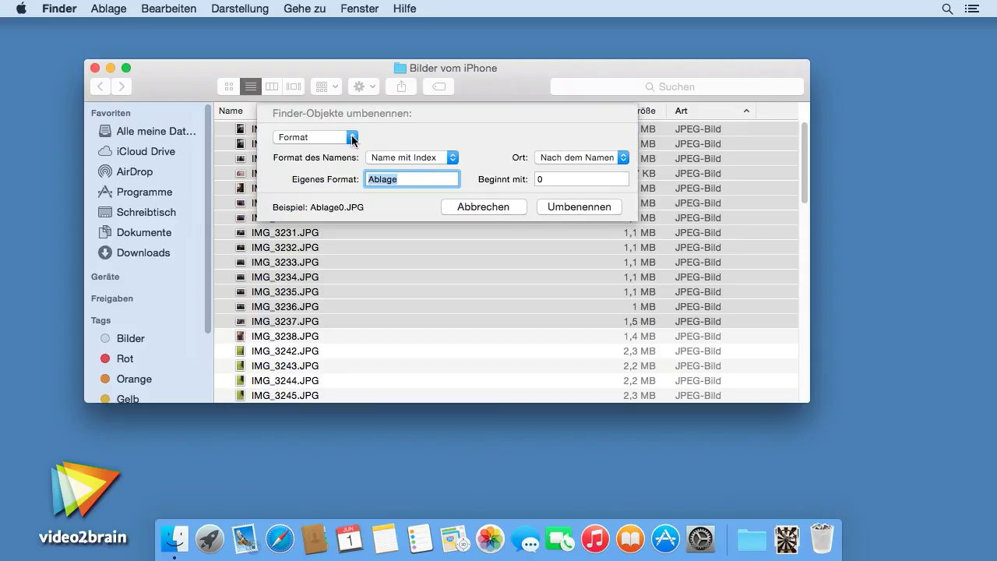
Step: Rename the selected images with Text hinzufügen, adding "_Graz" after the name, and undo the renaming
{"action": "left_click", "coordinate": [352, 138]}
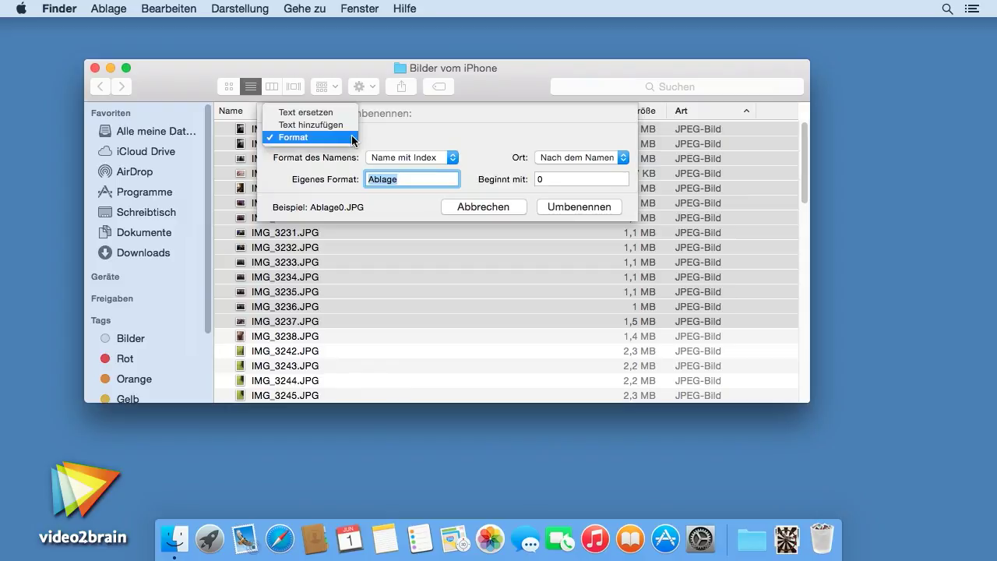
{"action": "left_click", "coordinate": [350, 126]}
{"action": "left_click", "coordinate": [404, 138]}
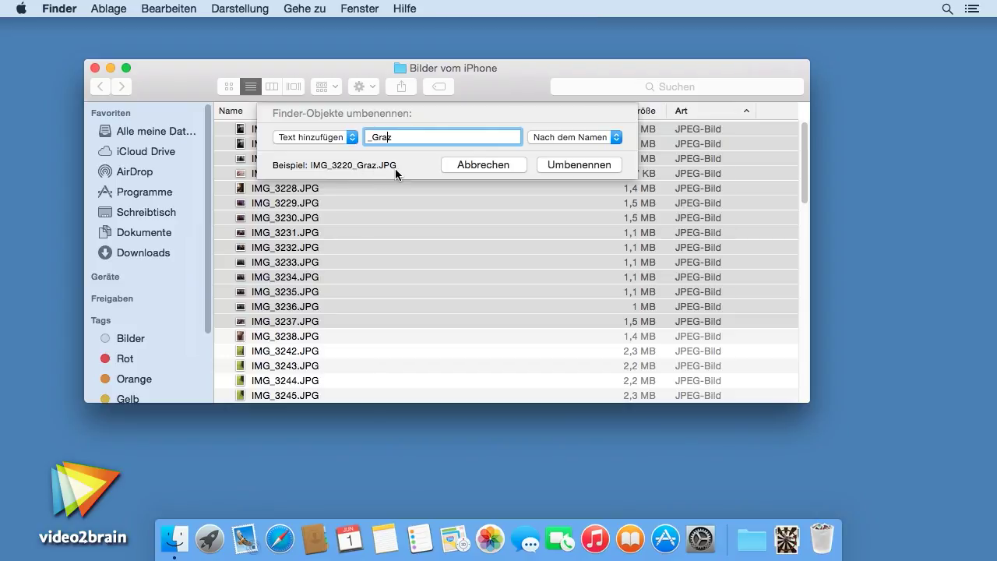
{"action": "left_click", "coordinate": [568, 166]}
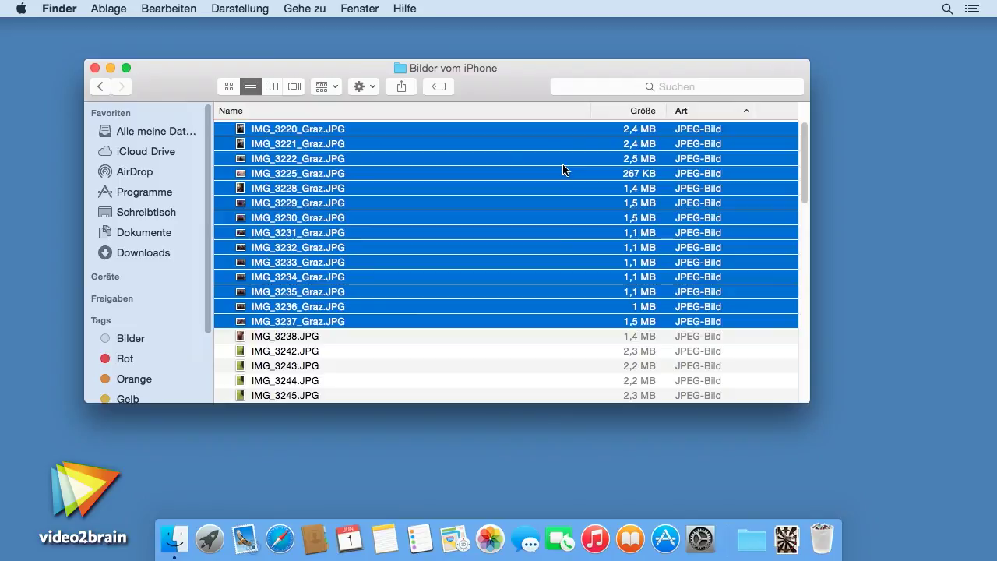
{"action": "key", "text": "super+z"}
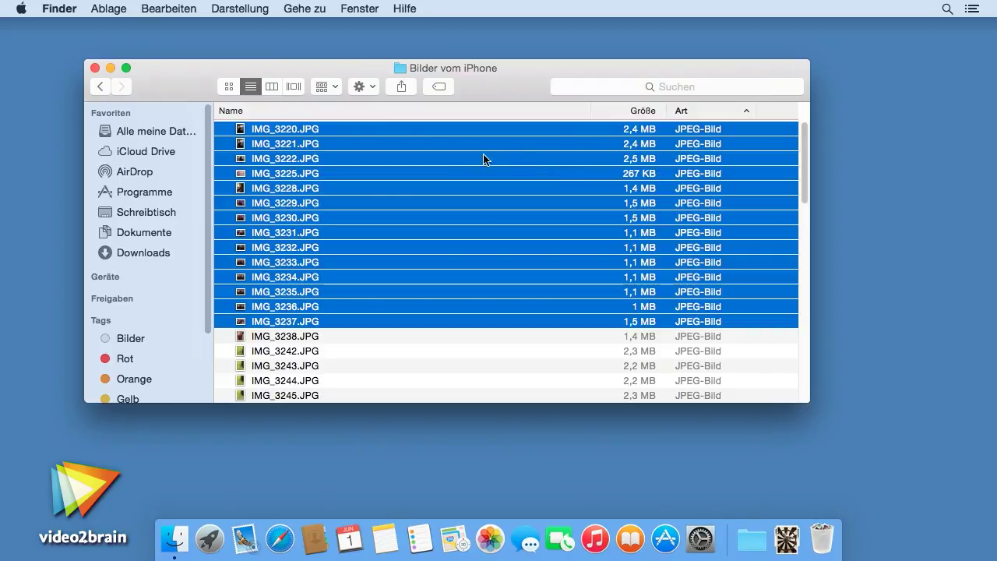
Step: Rename the selected images by adding "Graz_" before the name (Vor dem Namen), and undo the renaming
{"action": "right_click", "coordinate": [387, 150]}
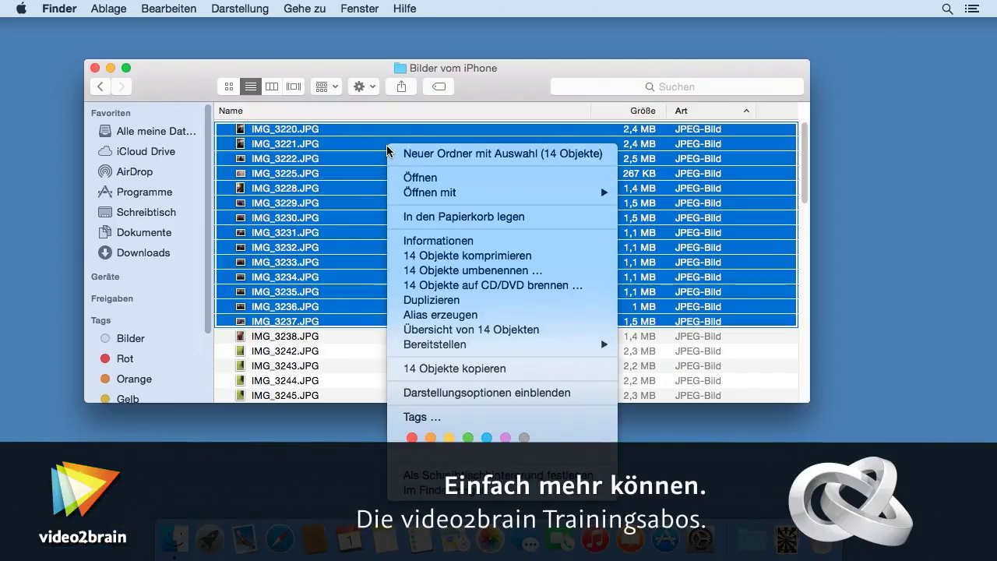
{"action": "left_click", "coordinate": [564, 279]}
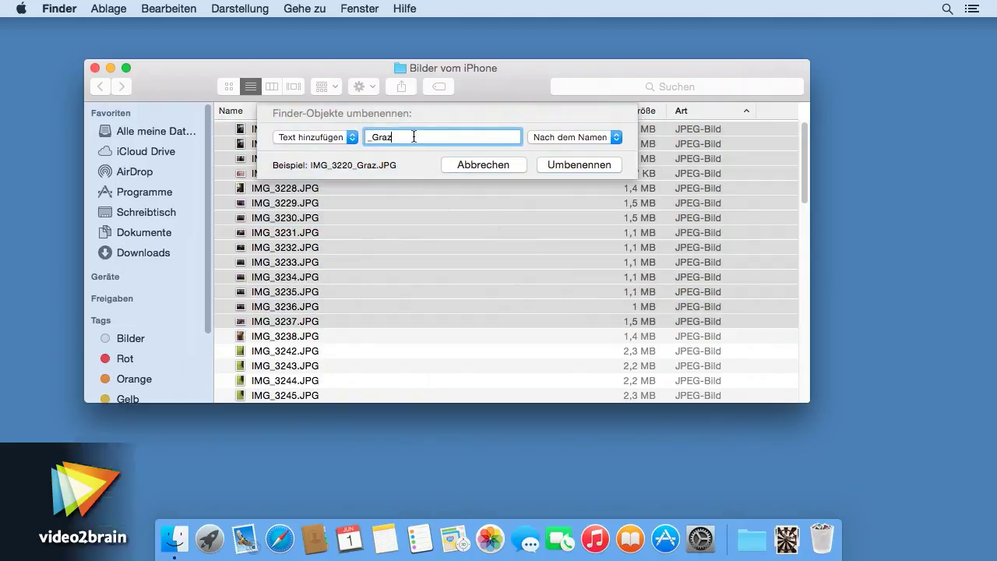
{"action": "key", "text": "BackSpace"}
{"action": "key", "text": "BackSpace"}
{"action": "key", "text": "BackSpace"}
{"action": "key", "text": "BackSpace"}
{"action": "key", "text": "BackSpace"}
{"action": "type", "text": "Graz_"}
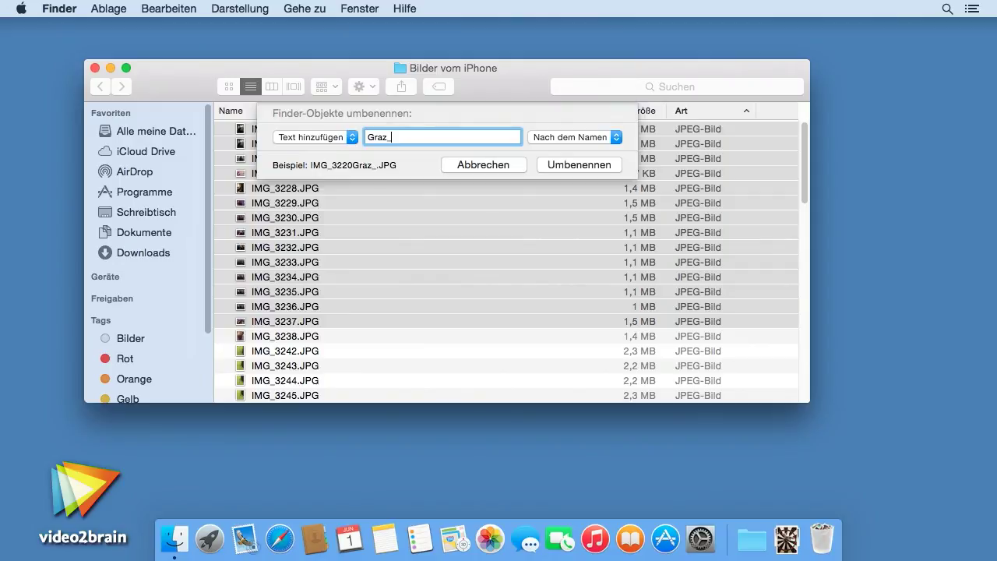
{"action": "left_click", "coordinate": [574, 139]}
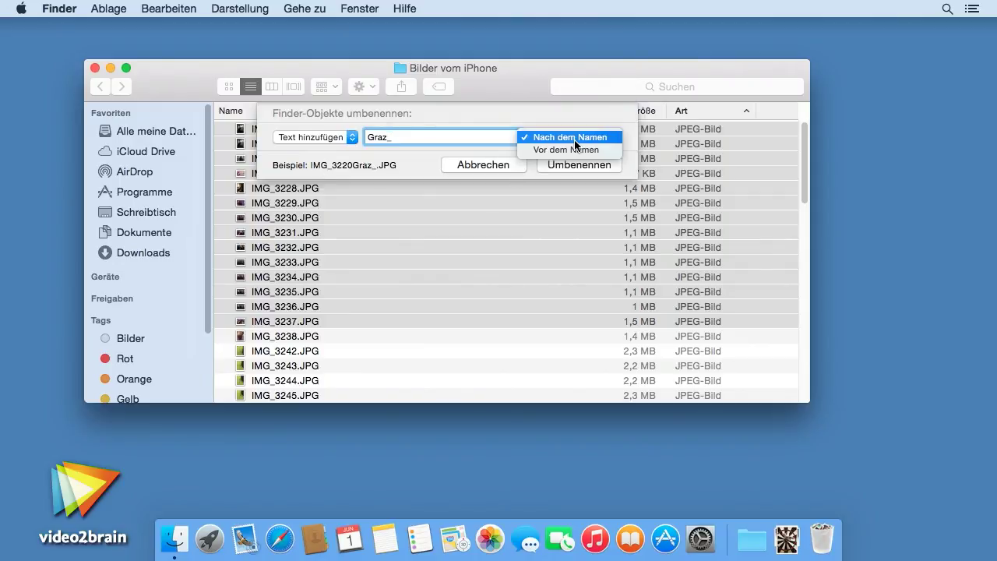
{"action": "left_click", "coordinate": [598, 150]}
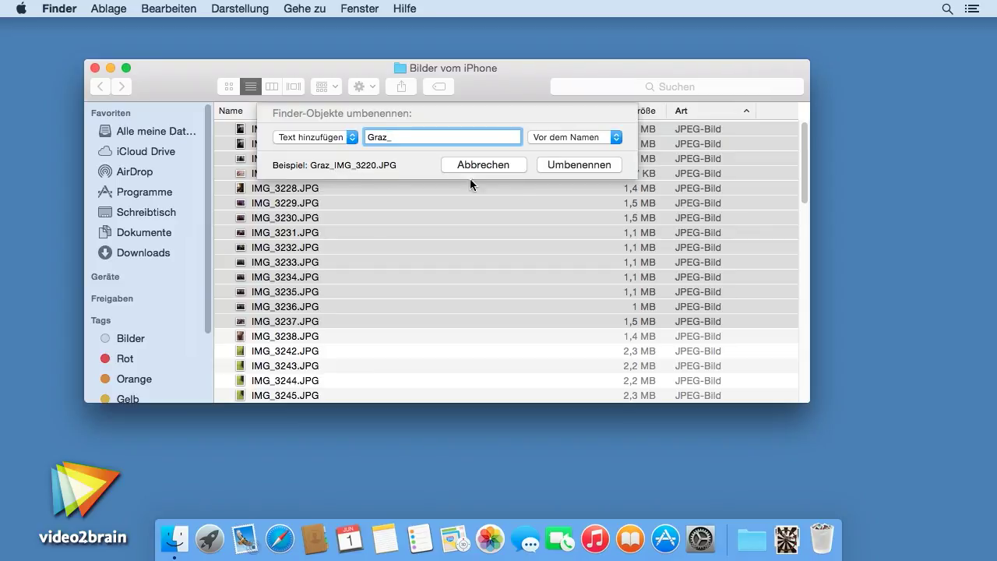
{"action": "left_click", "coordinate": [578, 165]}
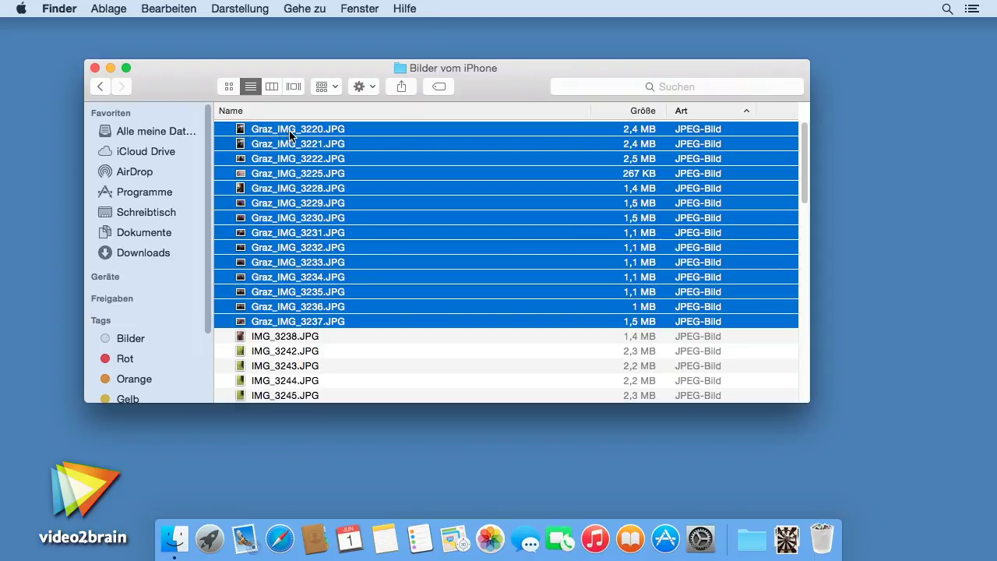
{"action": "key", "text": "super+z"}
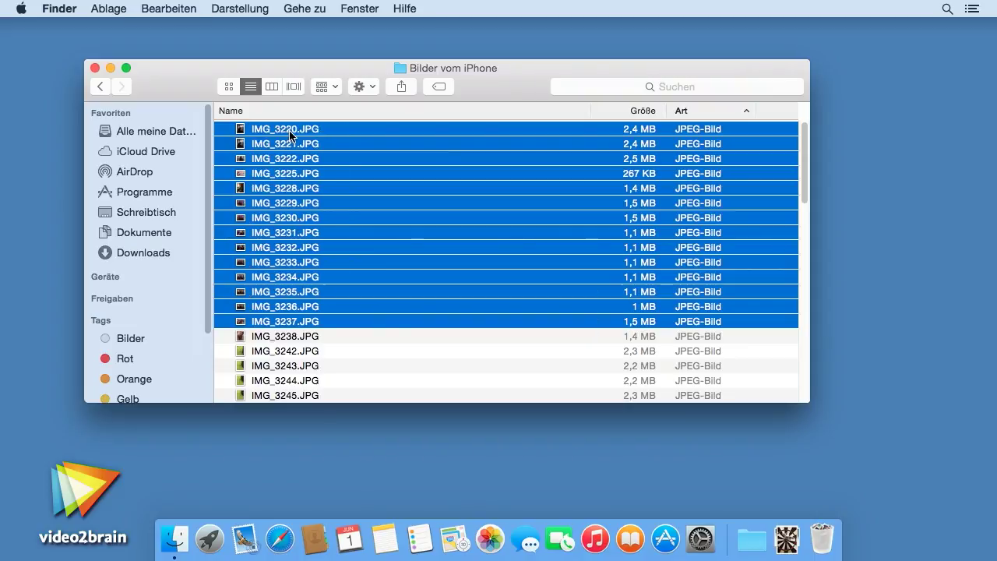
Step: Rename the selected images with Text ersetzen, replacing "IMG" with "Graz", and undo the renaming
{"action": "right_click", "coordinate": [336, 140]}
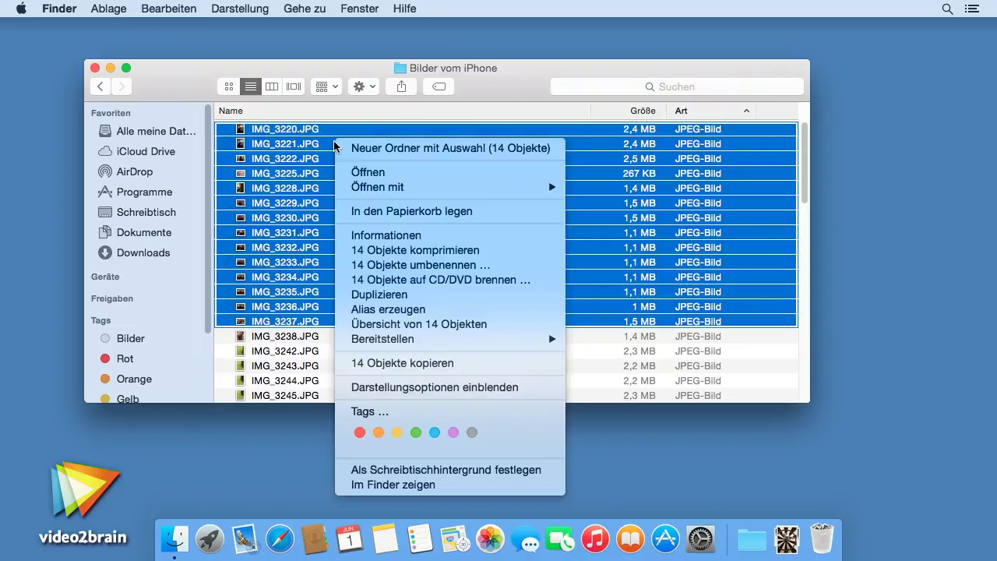
{"action": "left_click", "coordinate": [510, 267]}
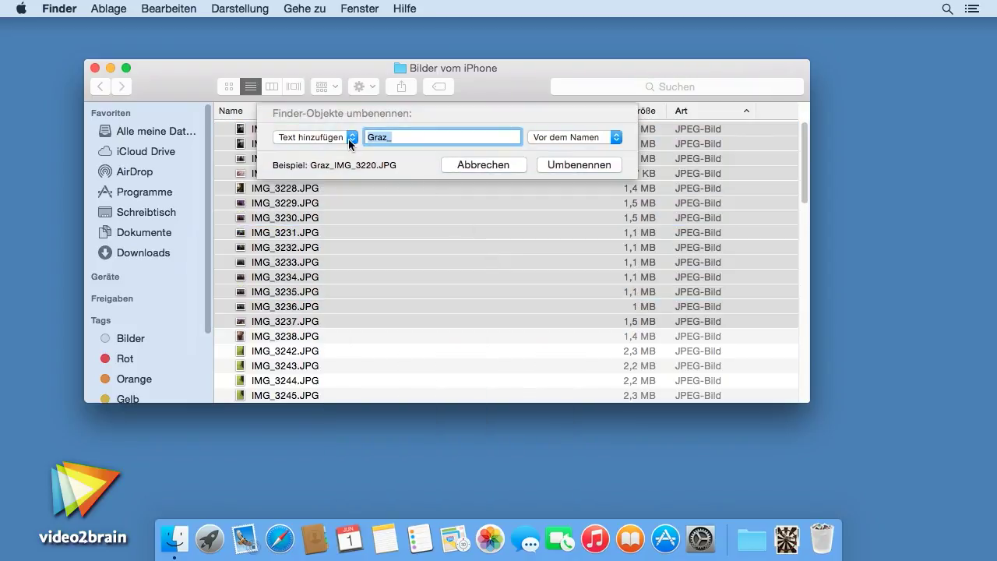
{"action": "left_click", "coordinate": [348, 139]}
{"action": "left_click", "coordinate": [342, 127]}
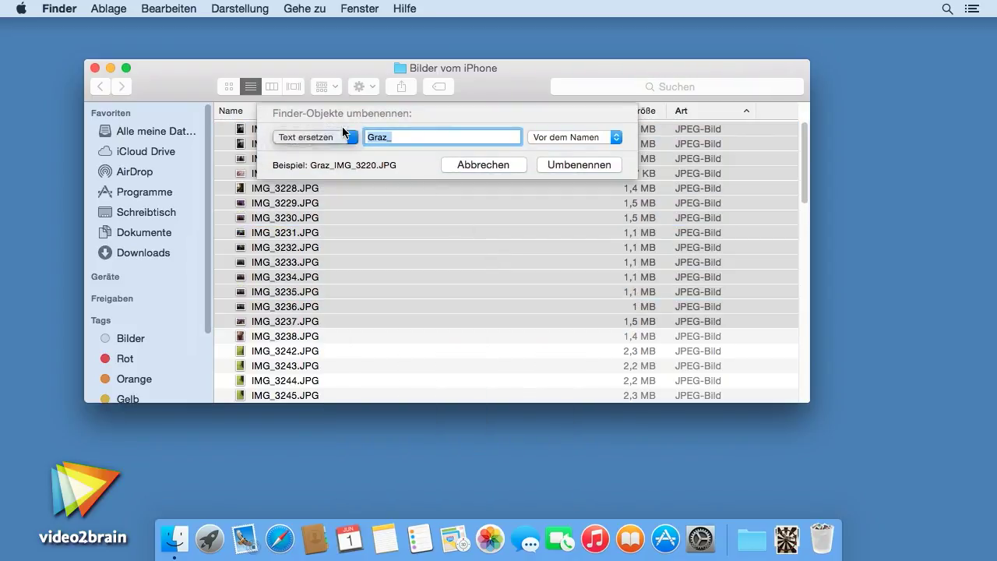
{"action": "left_click_drag", "start_coordinate": [366, 157], "coordinate": [277, 154]}
{"action": "key", "text": "BackSpace"}
{"action": "type", "text": "IMG"}
{"action": "key", "text": "Tab"}
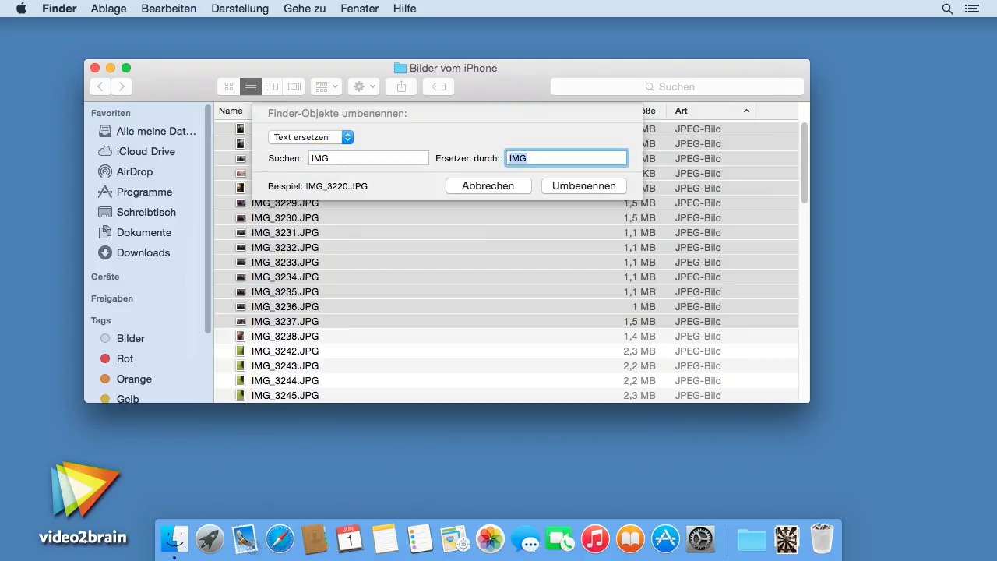
{"action": "type", "text": "Graz"}
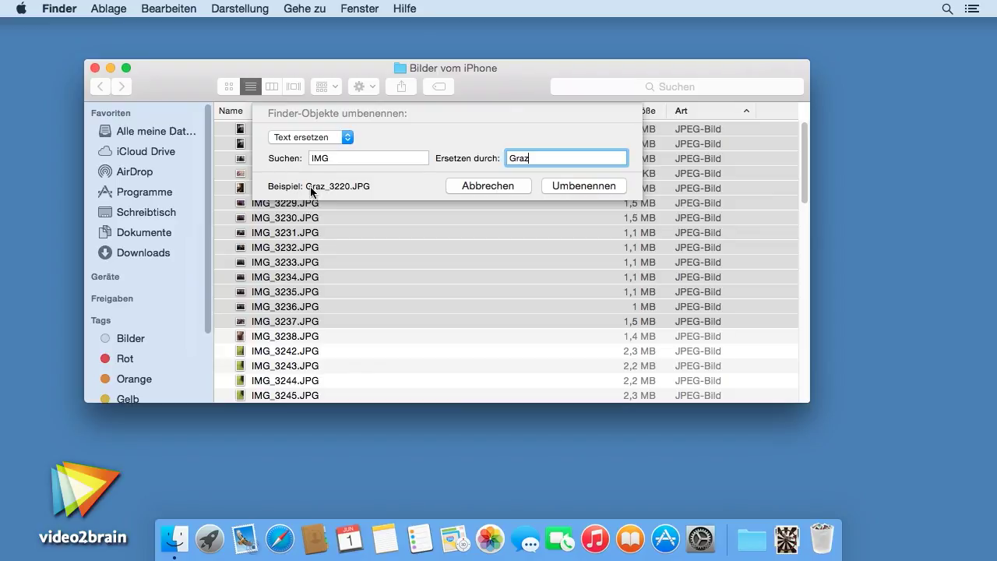
{"action": "left_click", "coordinate": [561, 187]}
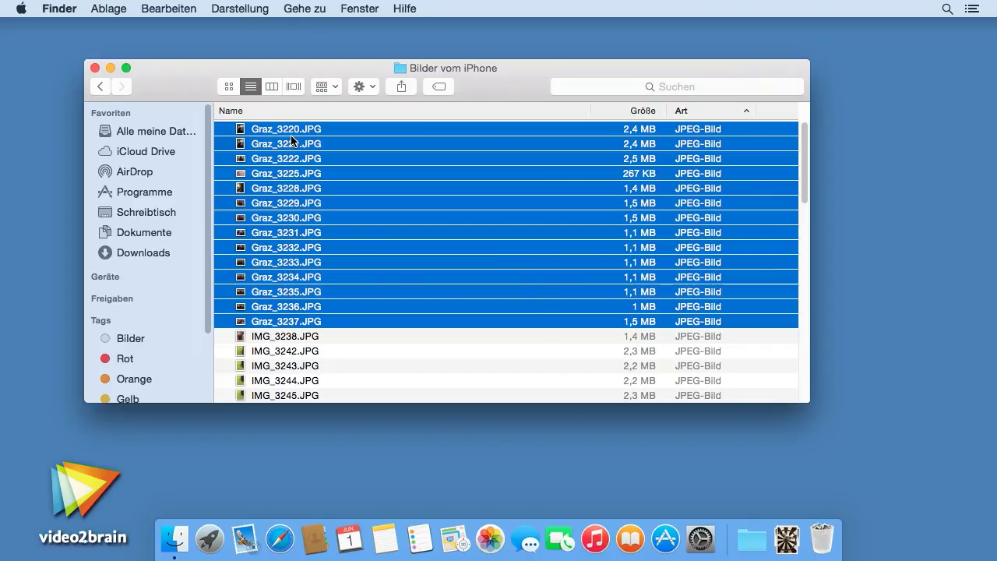
{"action": "key", "text": "super+z"}
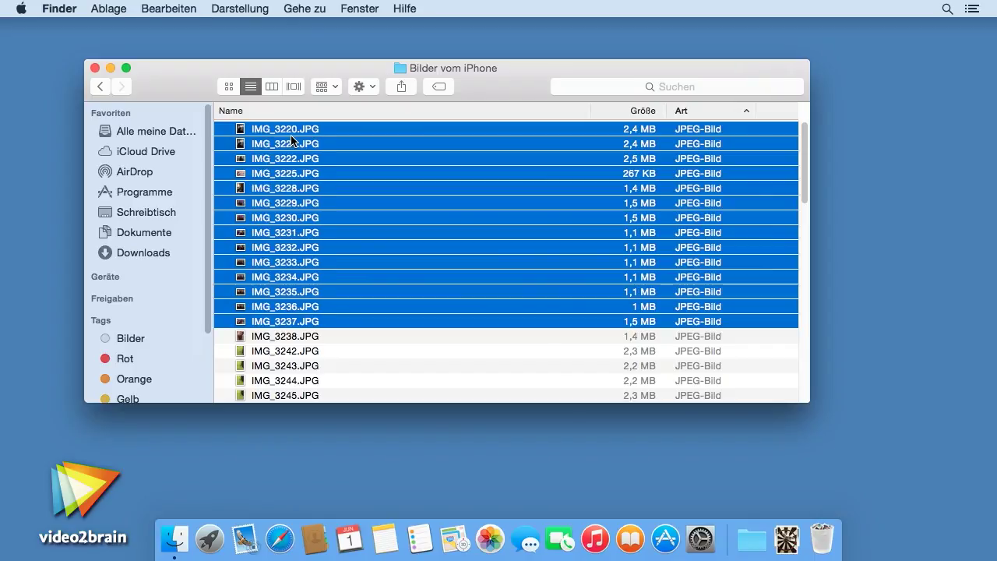
Step: Rename the selected images with Format, using Name mit Index, the custom name "Graz_" and numbering that begins with 1
{"action": "right_click", "coordinate": [346, 146]}
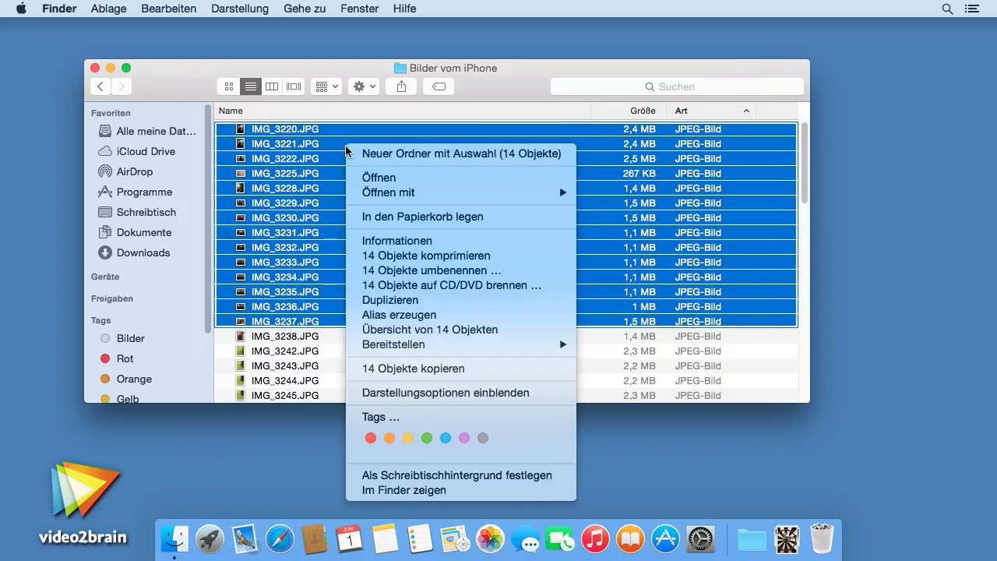
{"action": "left_click", "coordinate": [523, 276]}
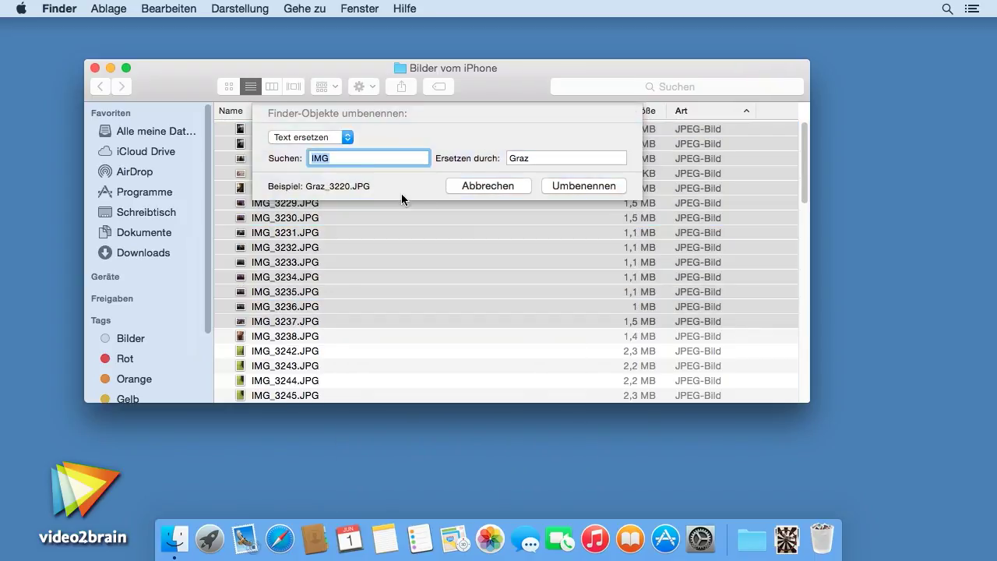
{"action": "left_click", "coordinate": [347, 138]}
{"action": "left_click", "coordinate": [333, 164]}
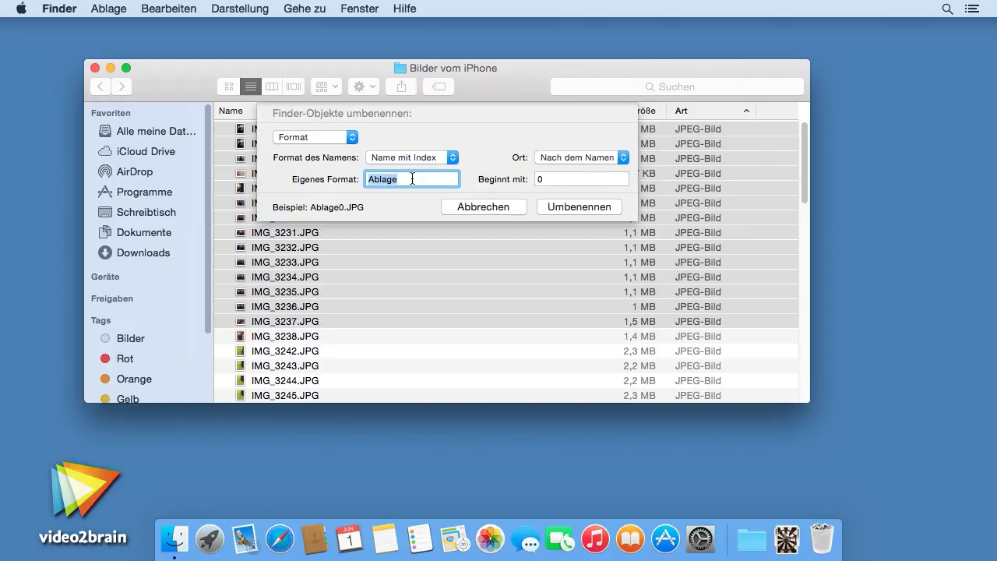
{"action": "type", "text": "Graz_"}
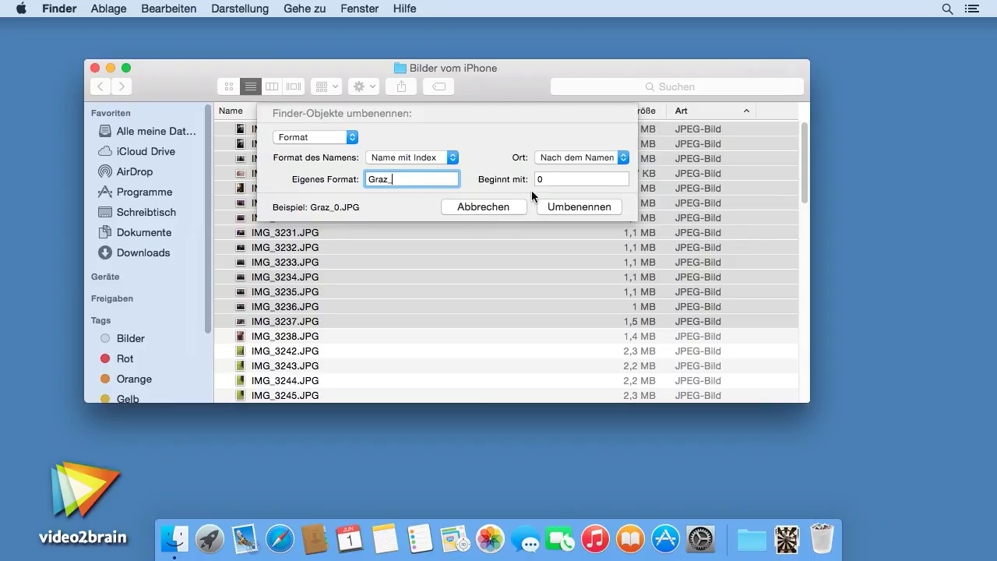
{"action": "left_click", "coordinate": [549, 178]}
{"action": "key", "text": "BackSpace"}
{"action": "type", "text": "1"}
{"action": "left_click", "coordinate": [564, 204]}
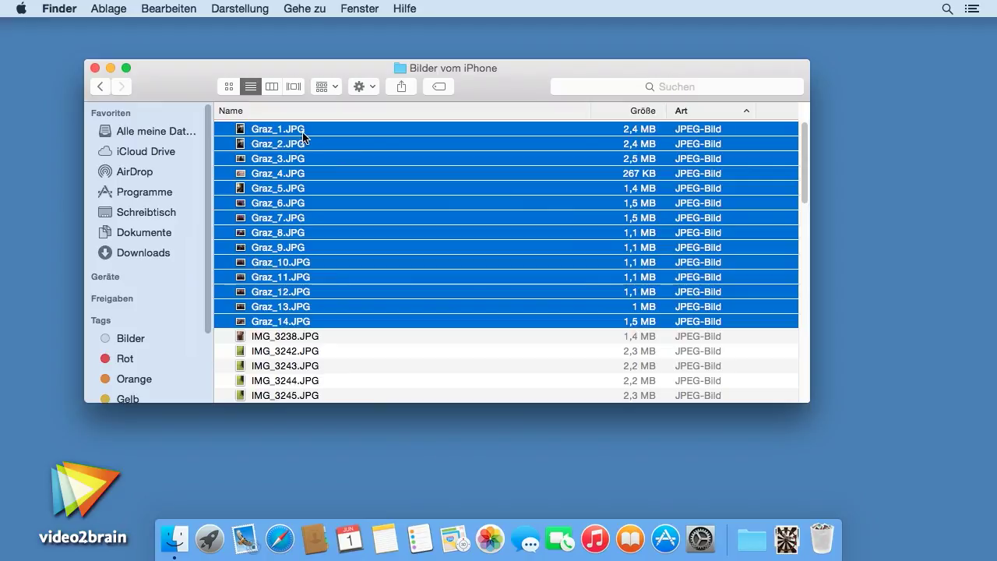